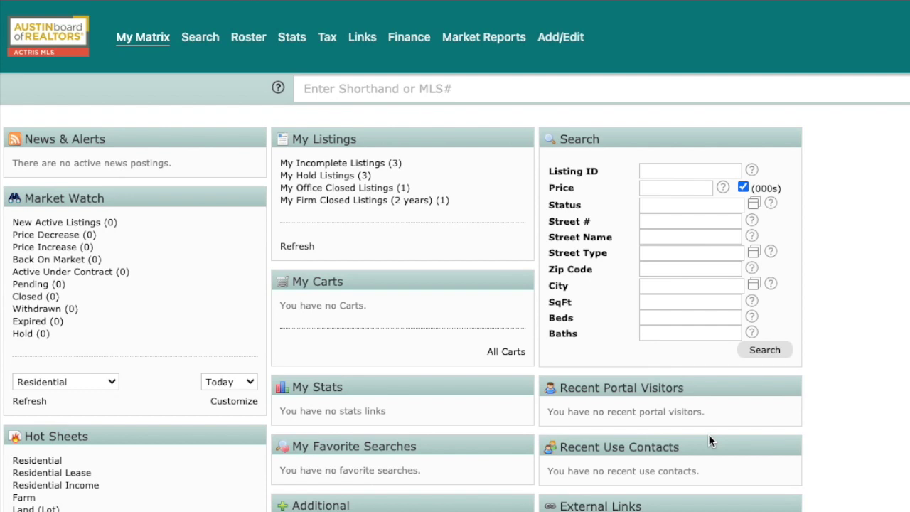
Step: Open the My Matrix menu on the home dashboard
left_click(134, 46)
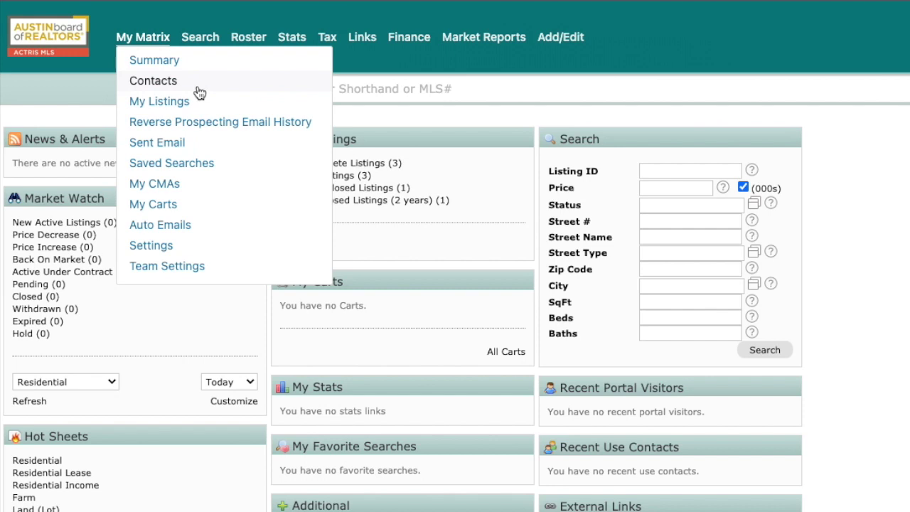
Step: Go to My Matrix Contacts and open the first test contact's details
left_click(244, 88)
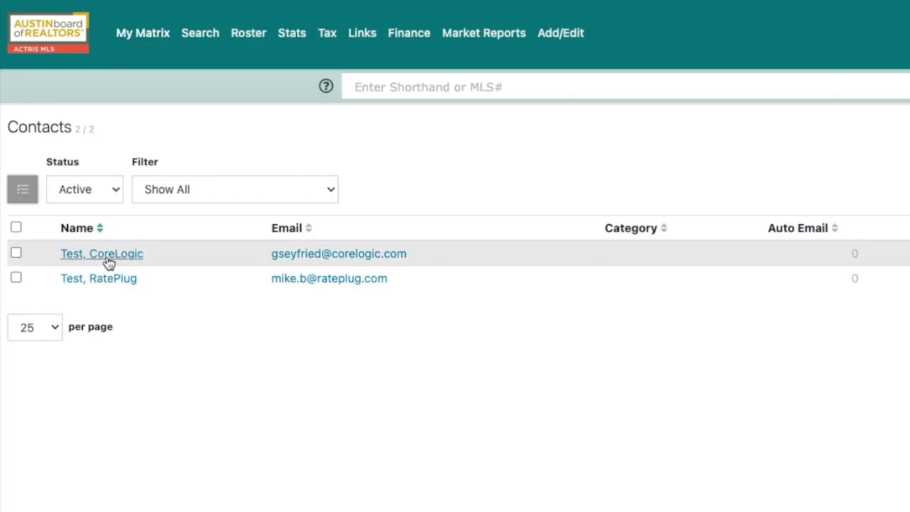
left_click(108, 261)
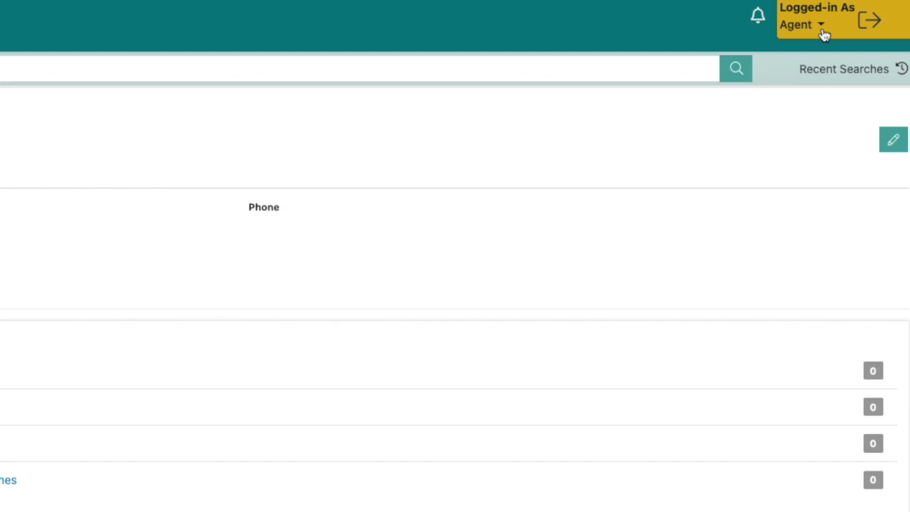
Step: Open the Settings page from the Logged-in As account menu
left_click(822, 31)
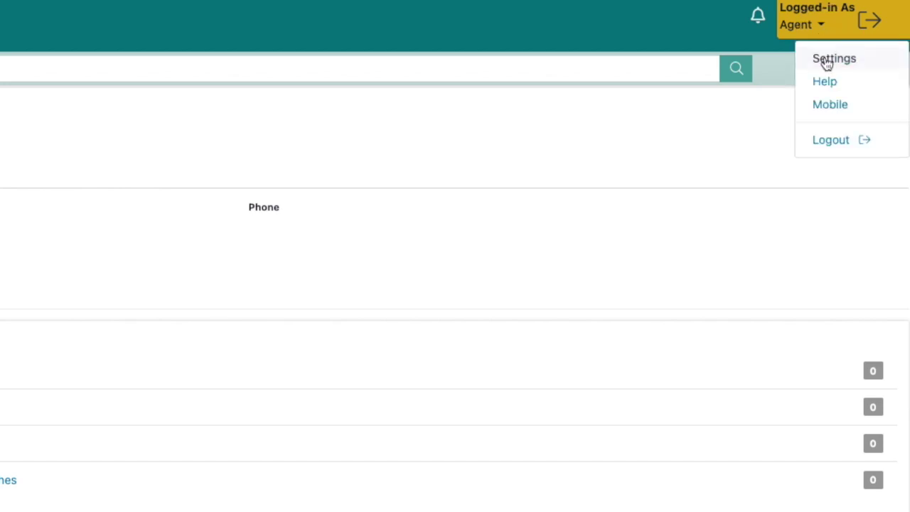
left_click(826, 63)
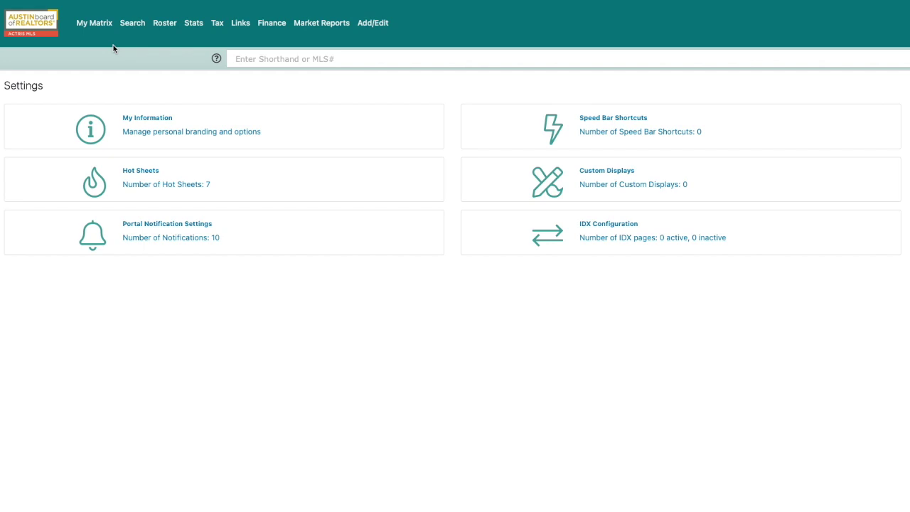
Step: Start a new Residential search and show its 4357 matches on the map
mouse_move(132, 30)
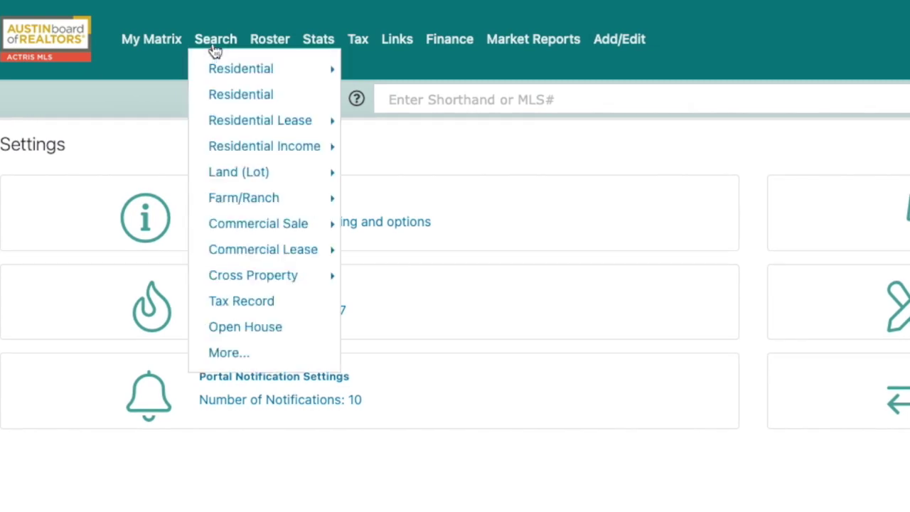
mouse_move(219, 67)
left_click(441, 74)
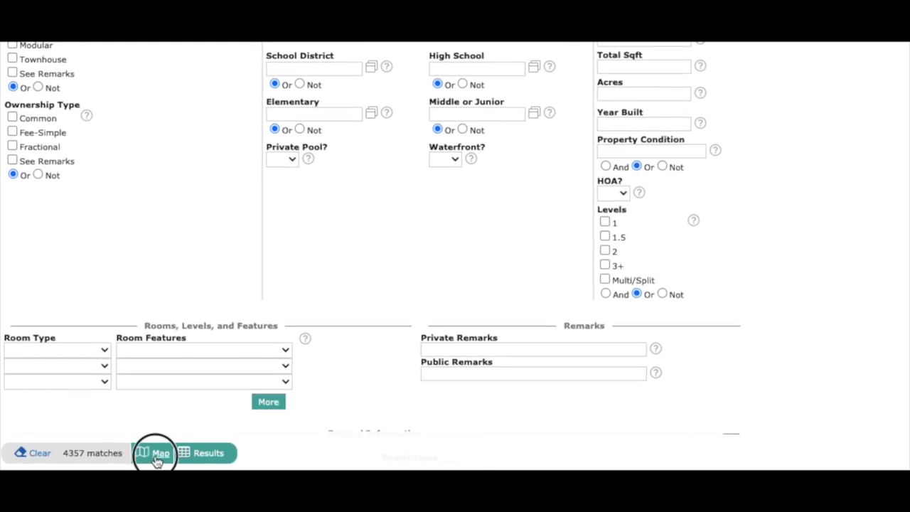
left_click(157, 455)
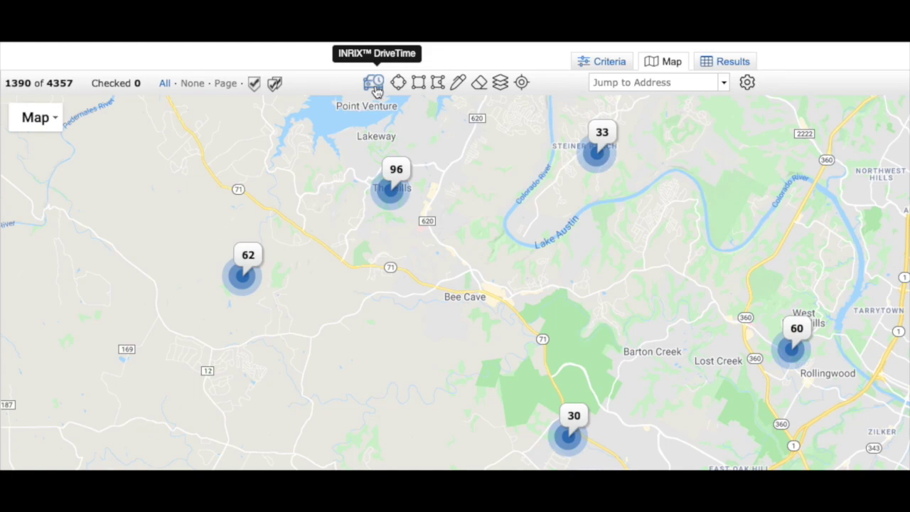
Step: Add a 15-minute drive-time area to the Round Rock address, arriving 8:30 AM Monday
left_click(374, 84)
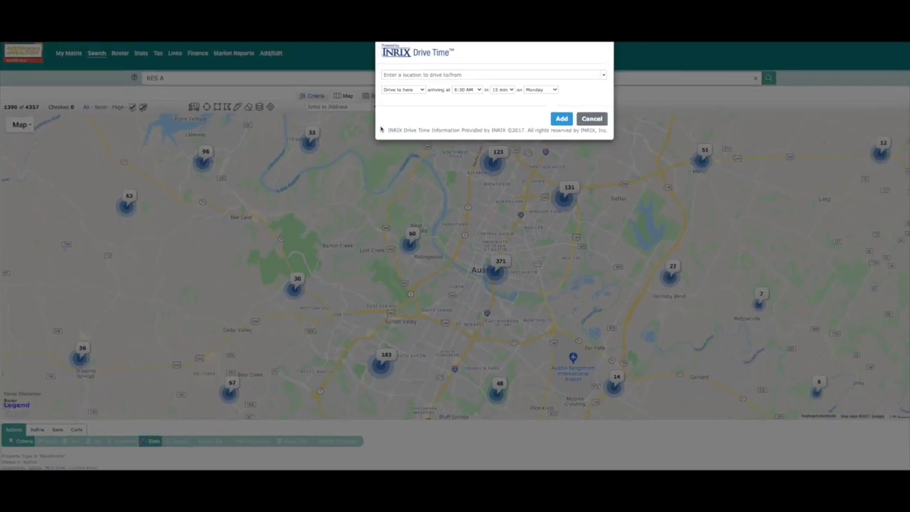
left_click(409, 78)
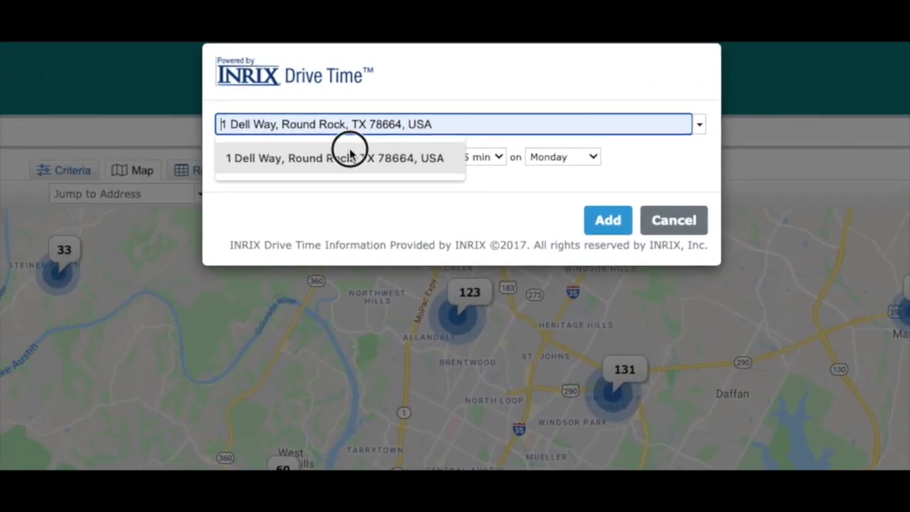
left_click(407, 91)
left_click(265, 156)
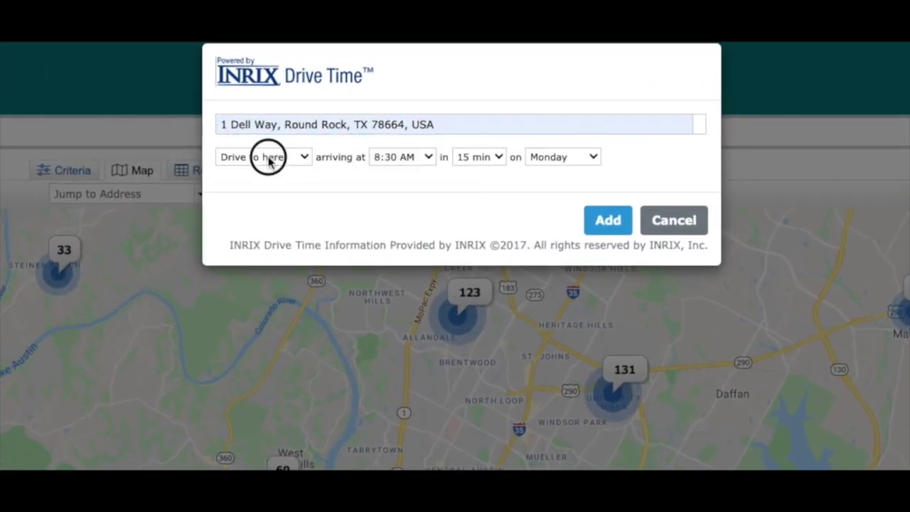
left_click(268, 156)
left_click(491, 157)
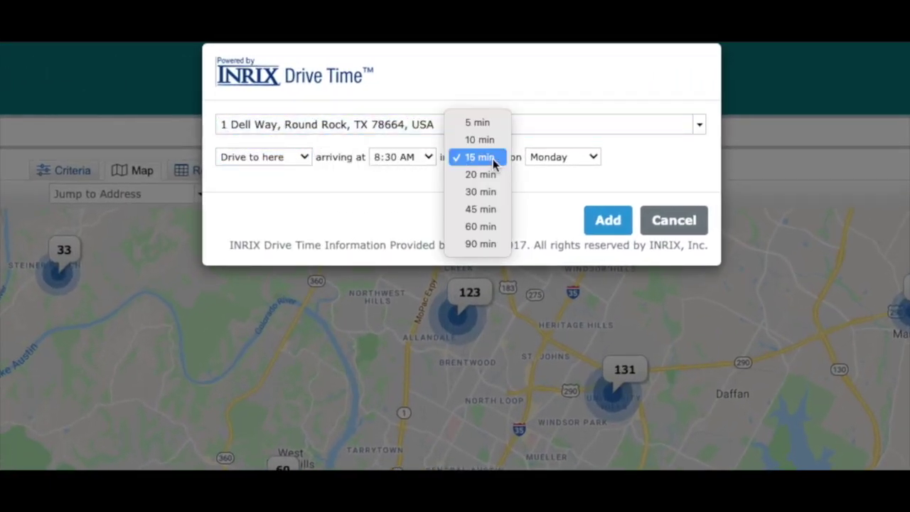
left_click(492, 175)
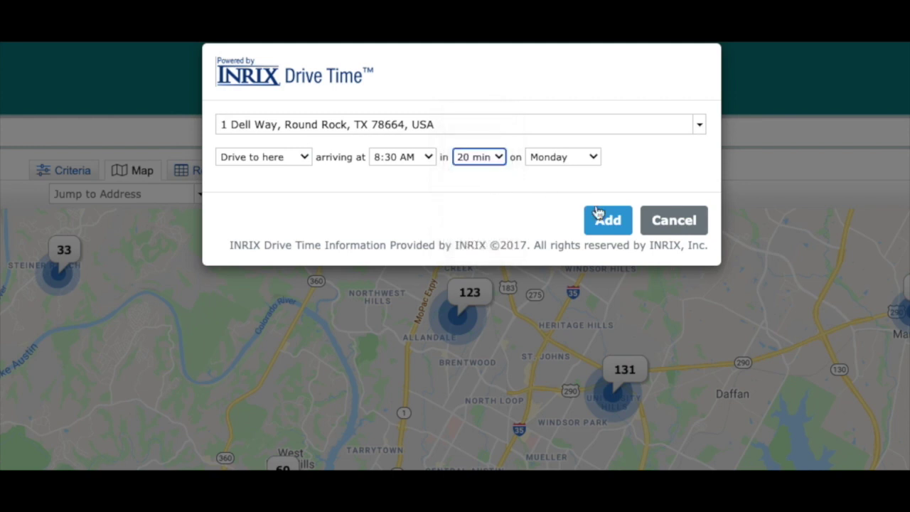
left_click(485, 156)
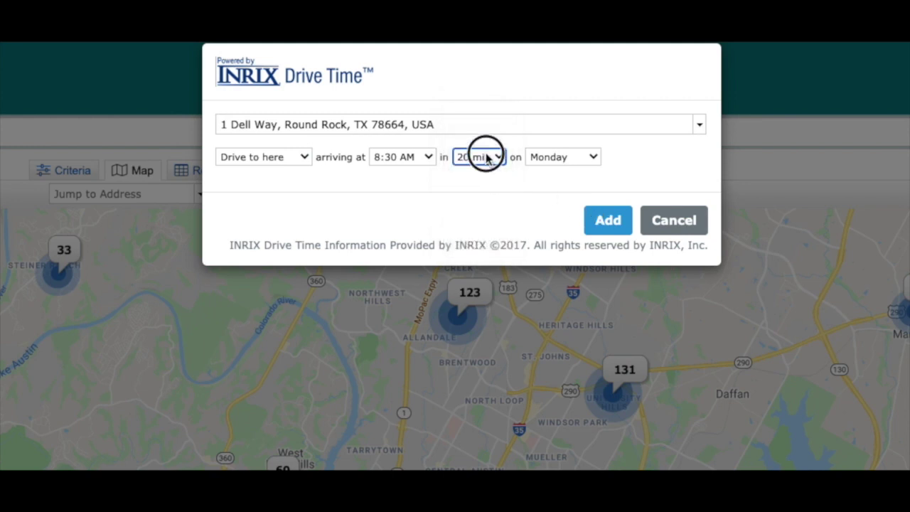
left_click(482, 141)
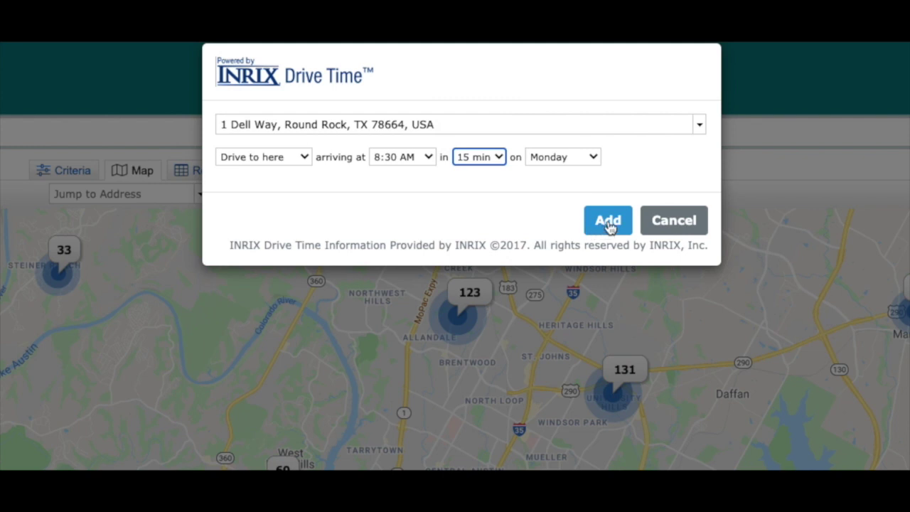
left_click(608, 222)
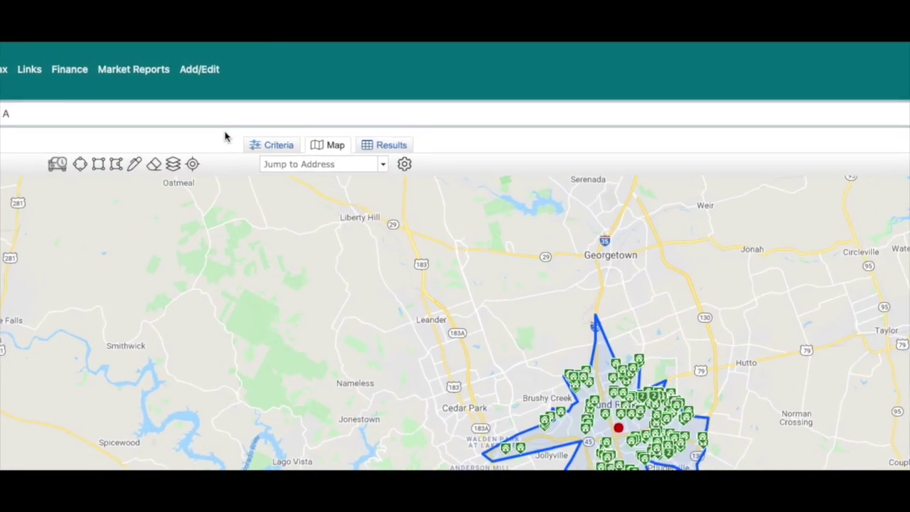
Step: Add a second 15-minute drive-time area to 4800 Spicewood Springs Rd, Austin, TX
left_click(24, 179)
left_click(452, 119)
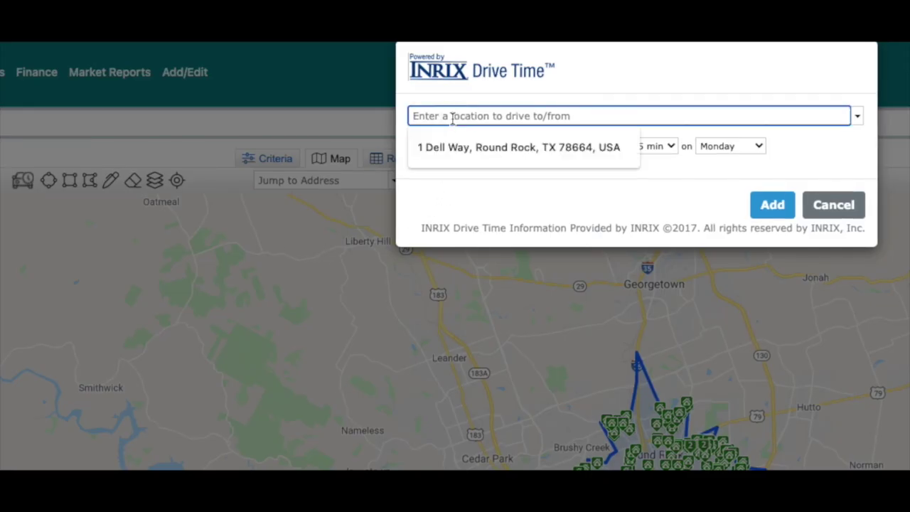
type("4800 Spicewood Springs, K")
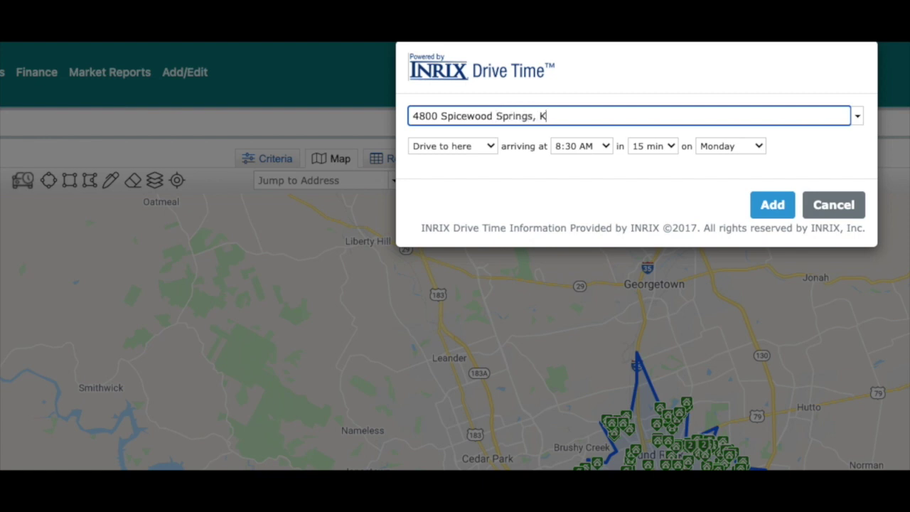
key("BackSpace")
type("Austin, TX")
key("Tab")
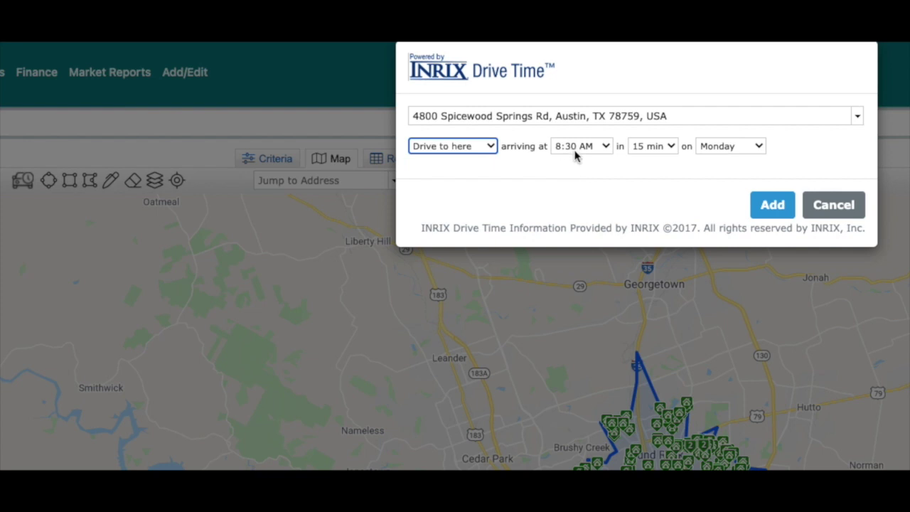
left_click(477, 156)
left_click(540, 160)
left_click(766, 206)
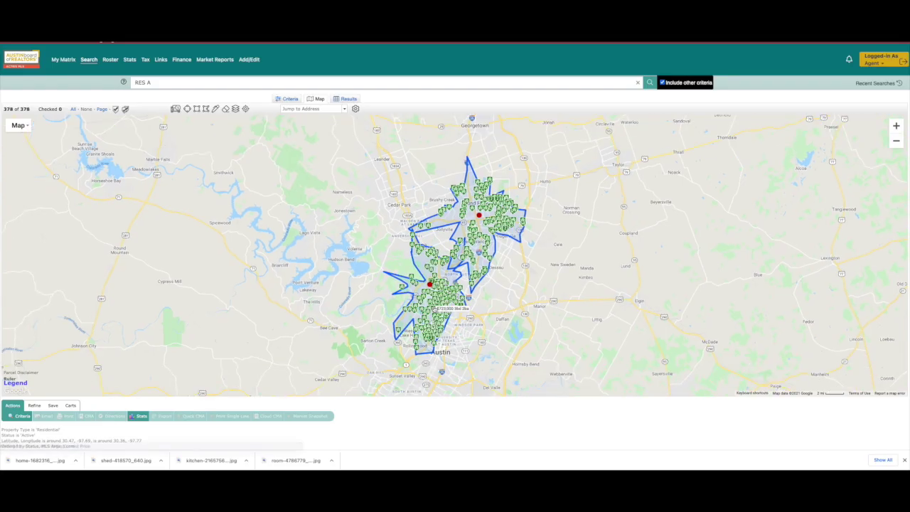
Step: Include only the two drive-time areas' intersection, cutting matches from 378 to 10
left_click(429, 284)
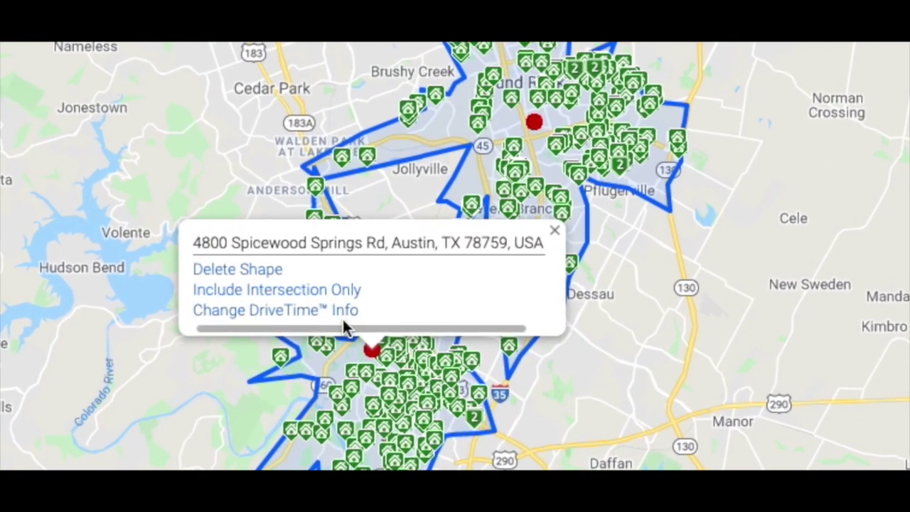
left_click(329, 291)
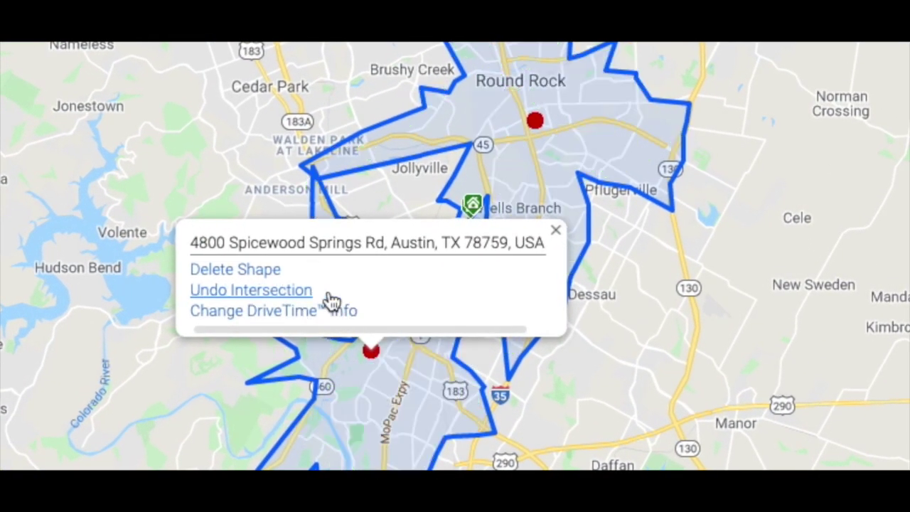
left_click(556, 233)
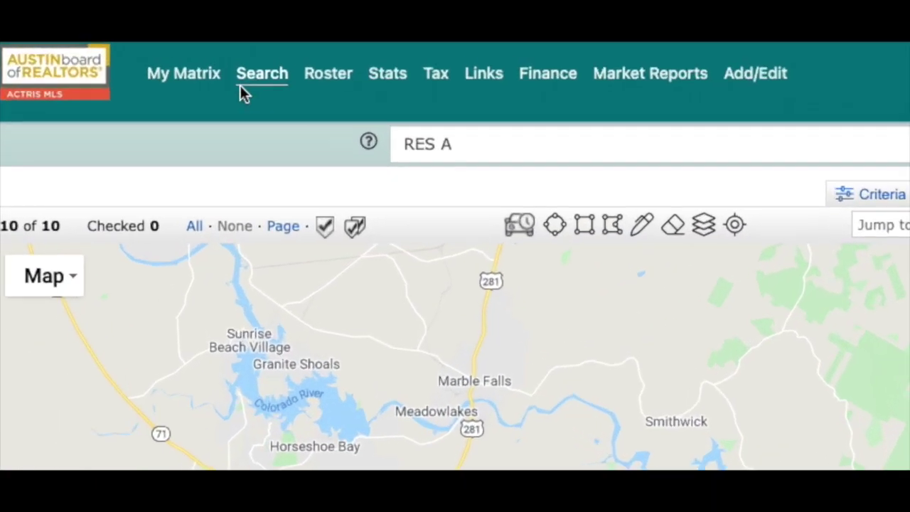
mouse_move(67, 64)
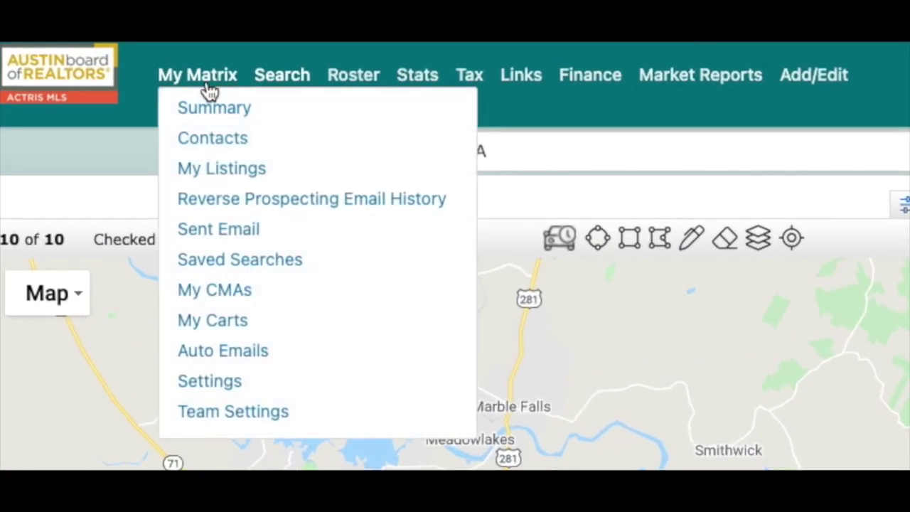
Step: Open incomplete listing 4252905 from My Listings and view its four photos
left_click(206, 170)
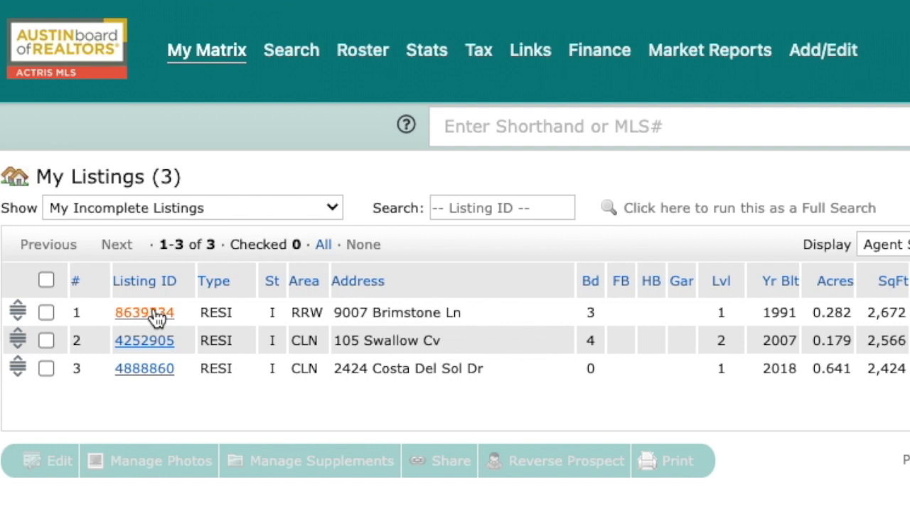
left_click(151, 342)
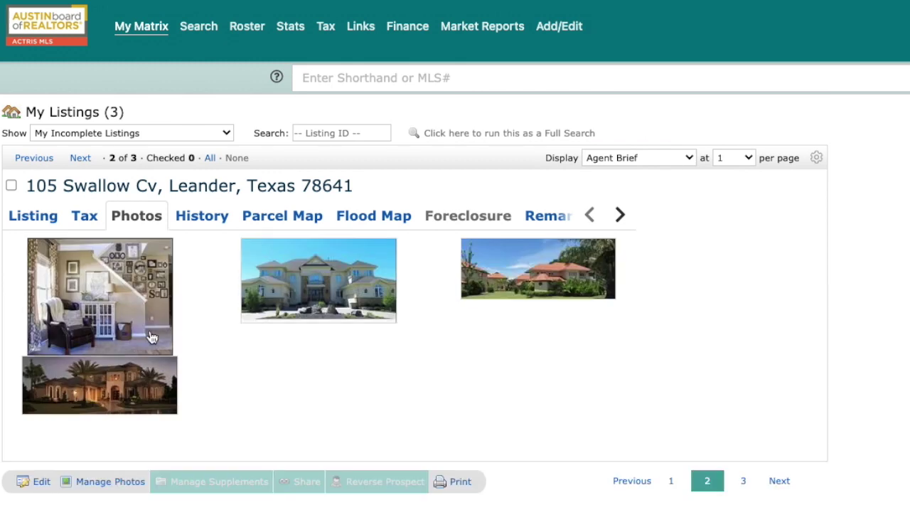
Step: Open Manage Photos for listing MLS#4252905
left_click(133, 483)
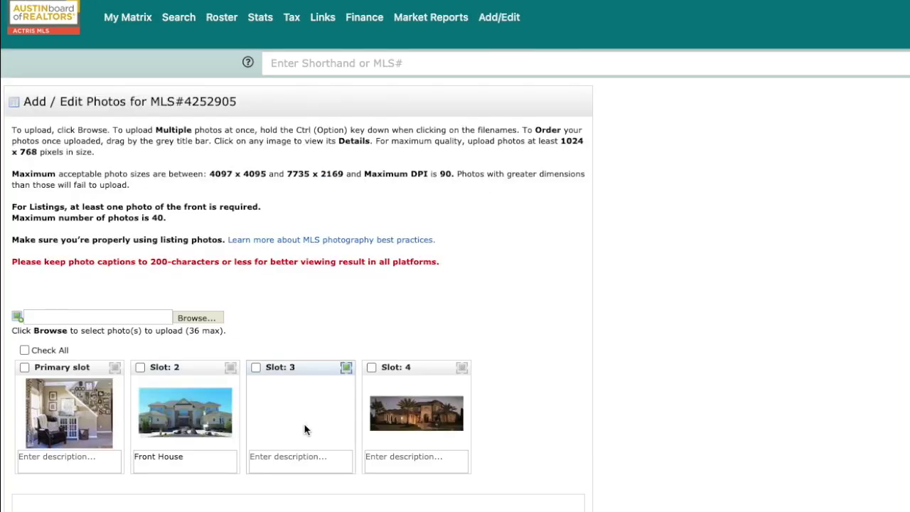